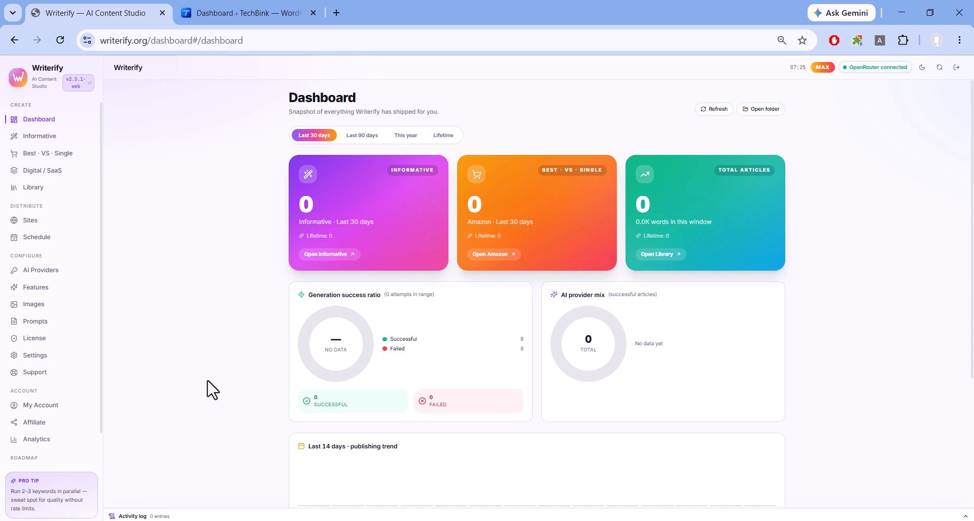
Open the form for adding a new WordPress site among the publishing sites.
click(31, 223)
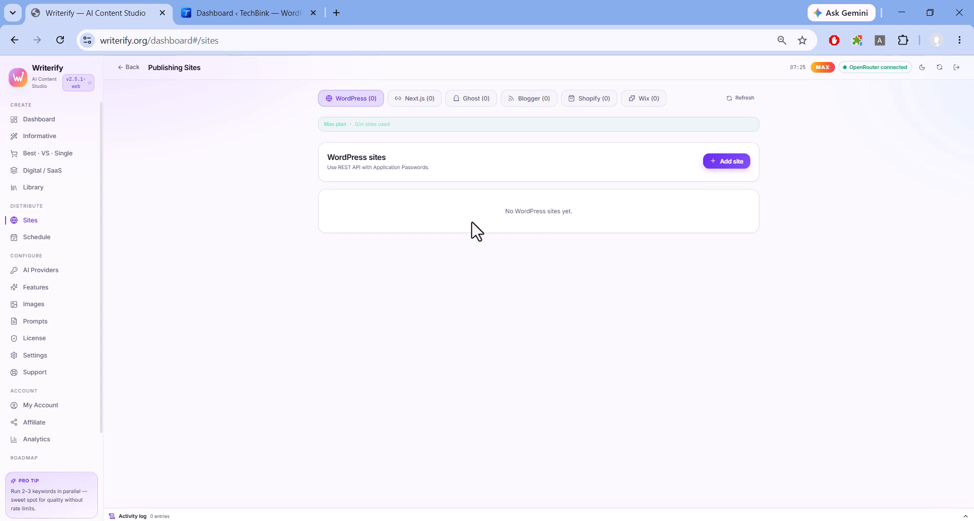
click(734, 164)
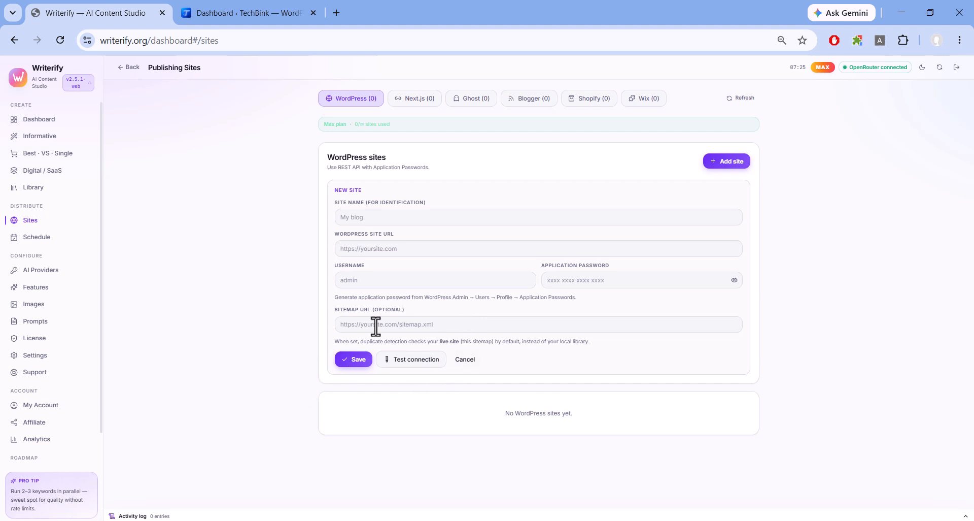
Switch to the TechBink WordPress admin and open its list of all users.
click(239, 10)
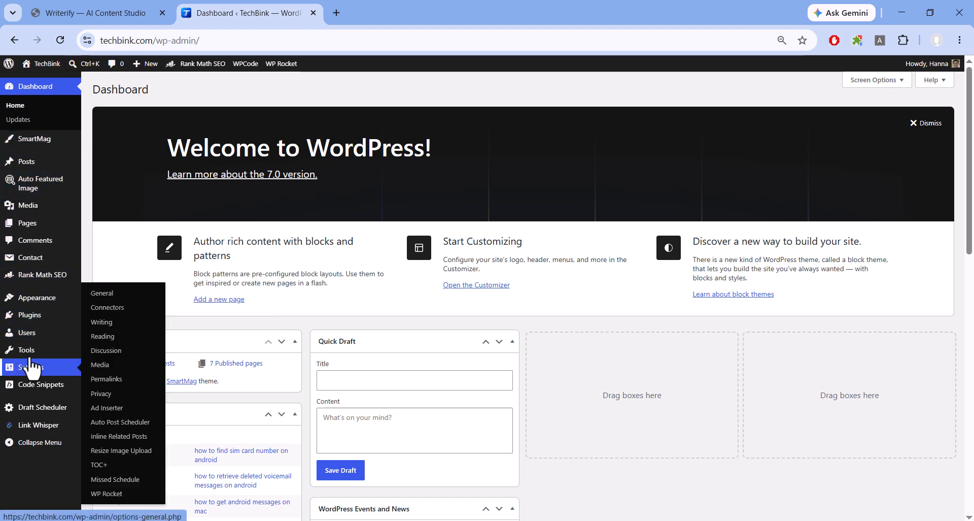
click(42, 337)
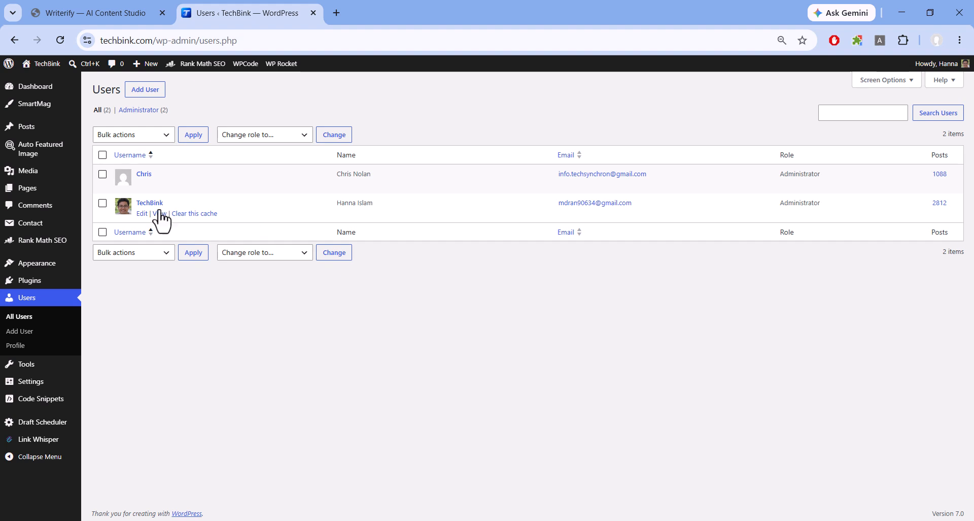
click(137, 94)
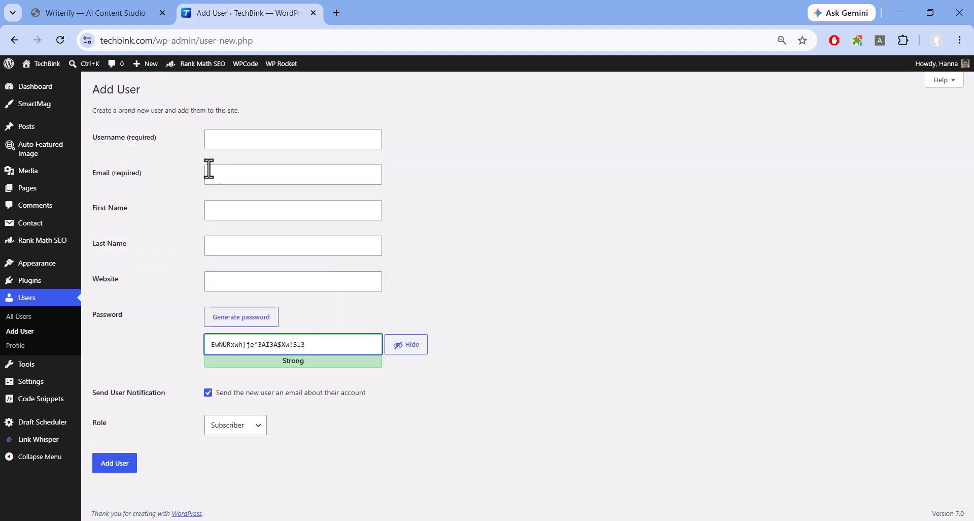
click(233, 139)
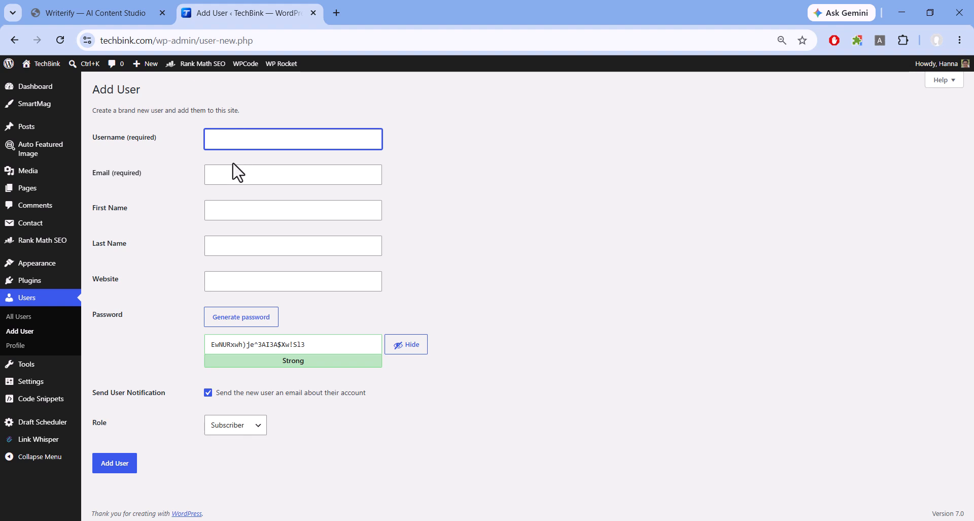
click(224, 179)
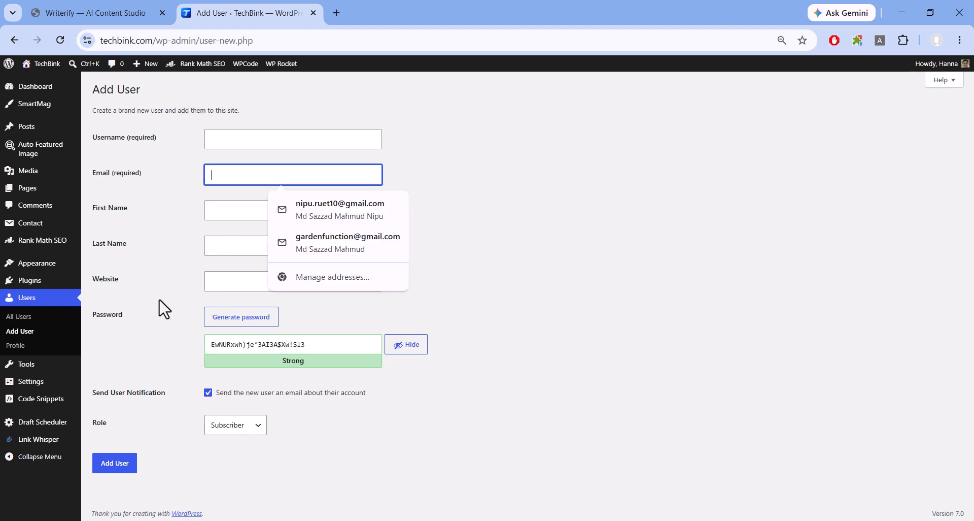
click(171, 334)
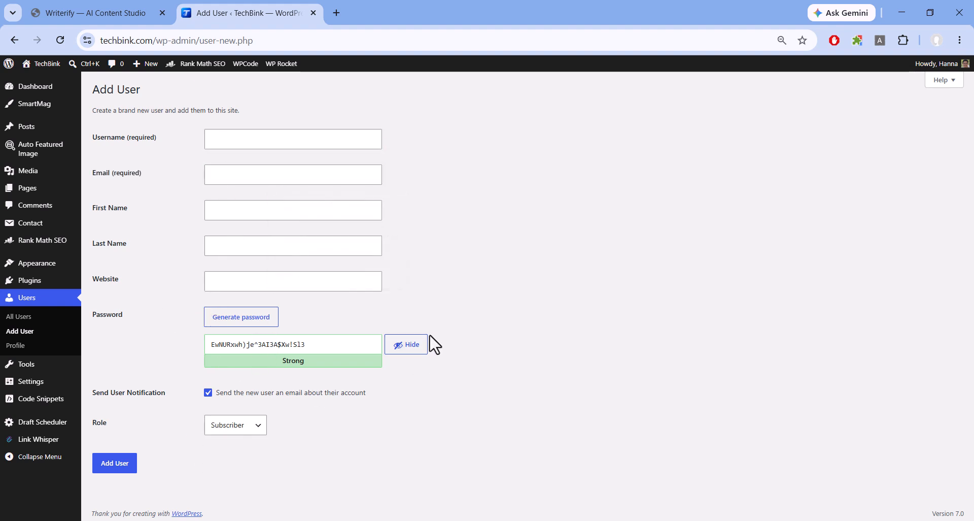
click(105, 421)
click(231, 427)
click(234, 504)
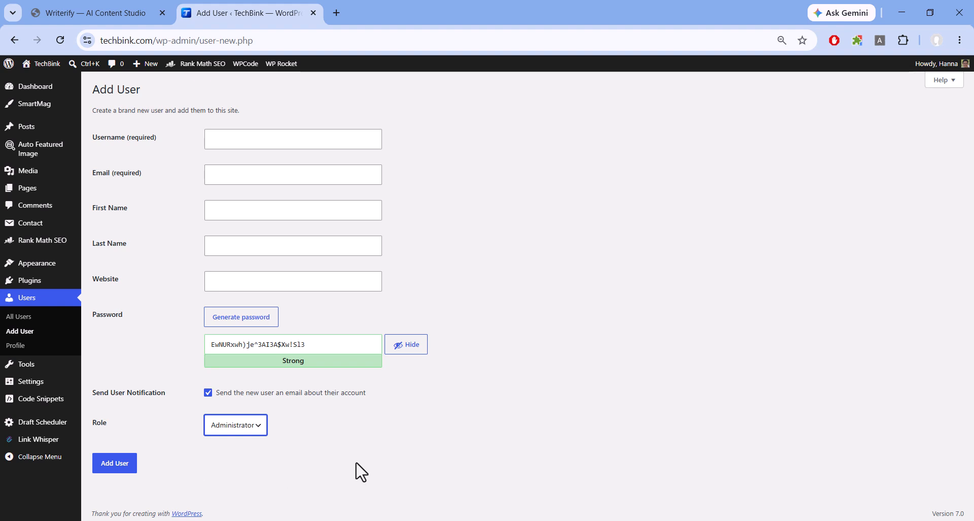
click(21, 317)
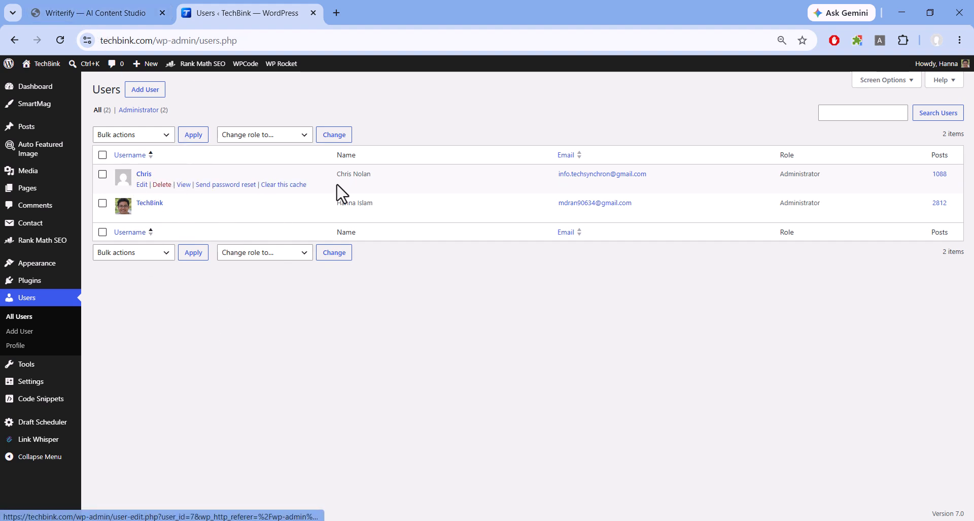
Edit the first listed administrator's profile and create a new application password named "writerify".
click(142, 186)
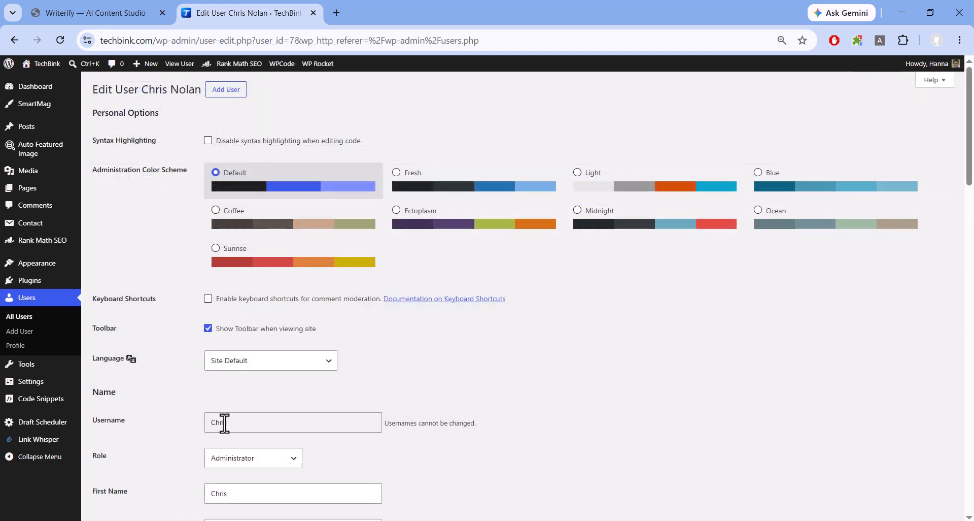
scroll(158, 401, down, 1)
scroll(158, 401, down, 15)
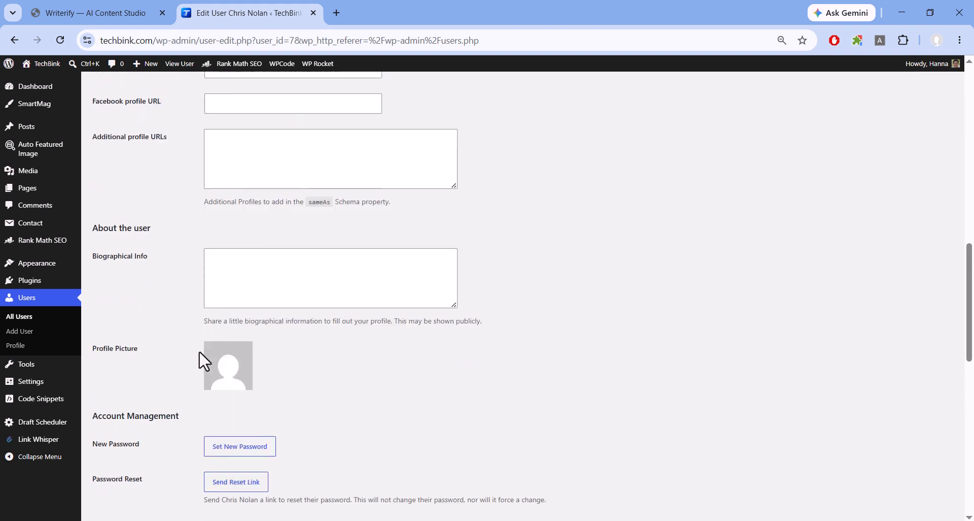
scroll(199, 354, down, 1)
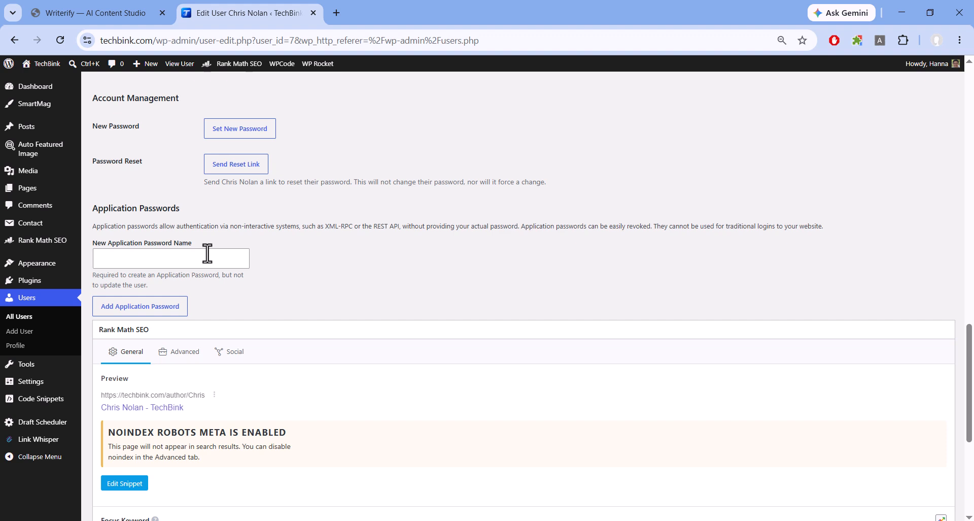
click(187, 256)
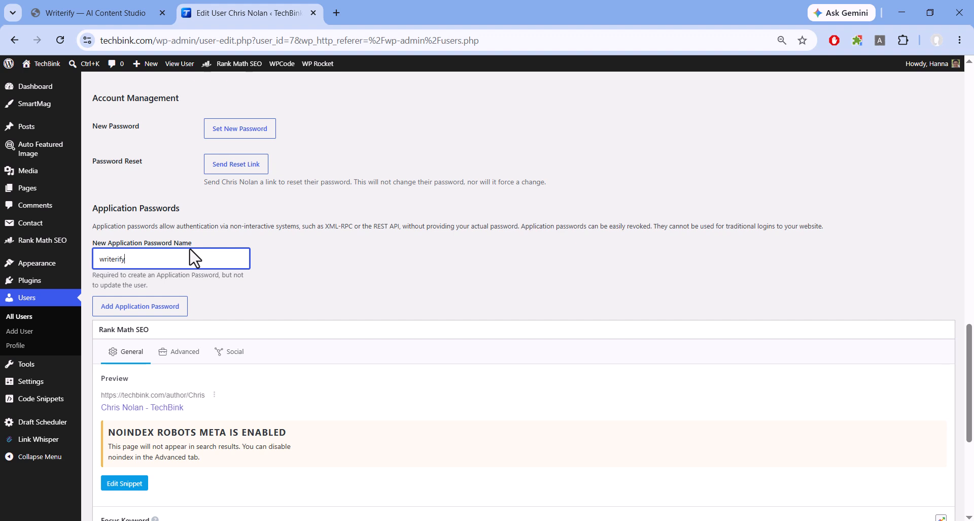
click(138, 311)
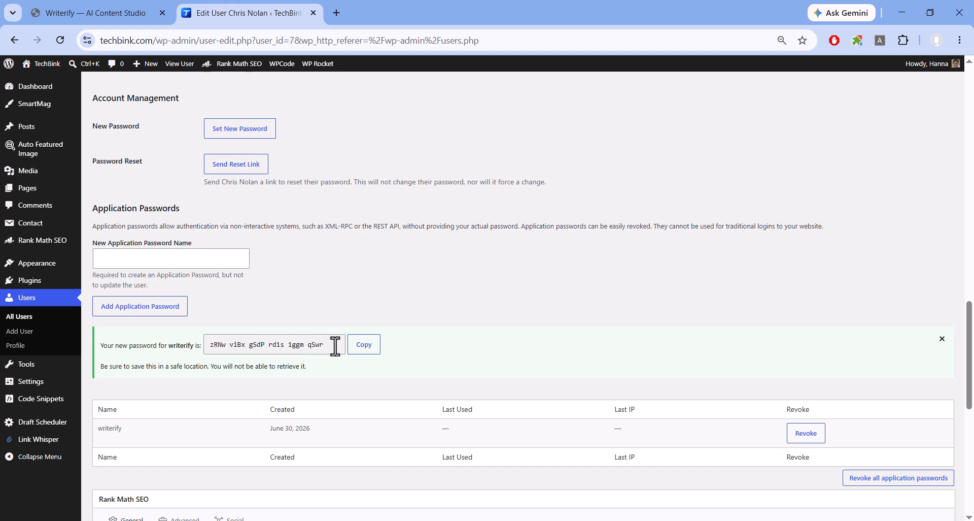
Copy the new application password and paste it into the application password field of the new site form in Writerify.
click(363, 350)
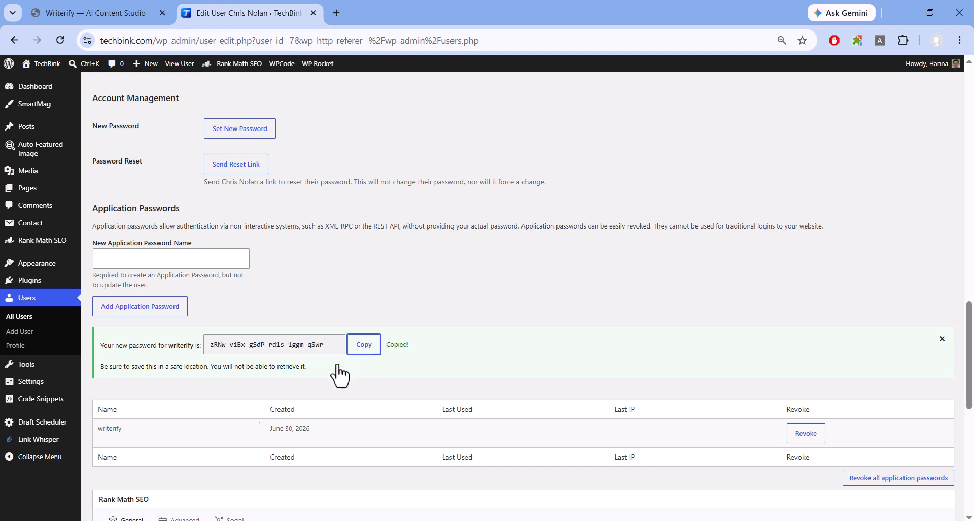
click(101, 11)
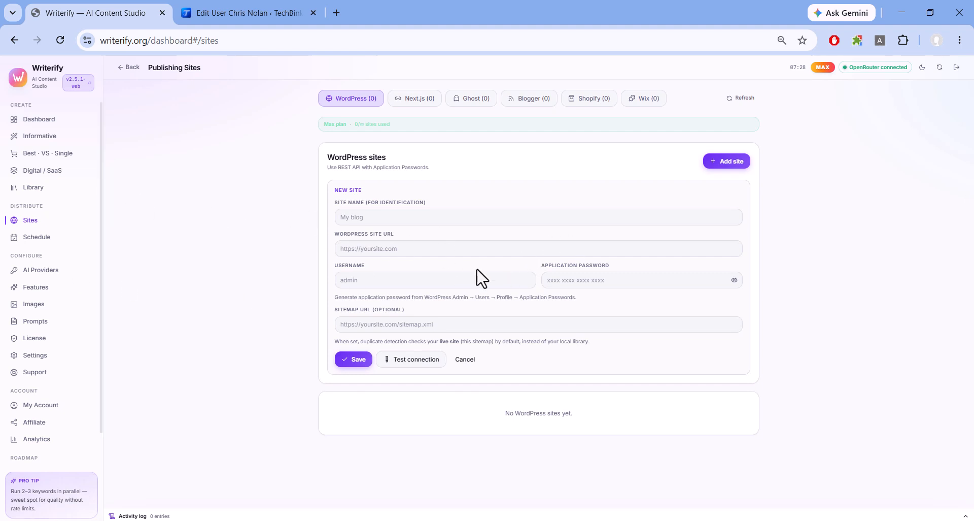
click(573, 283)
key(ctrl+v)
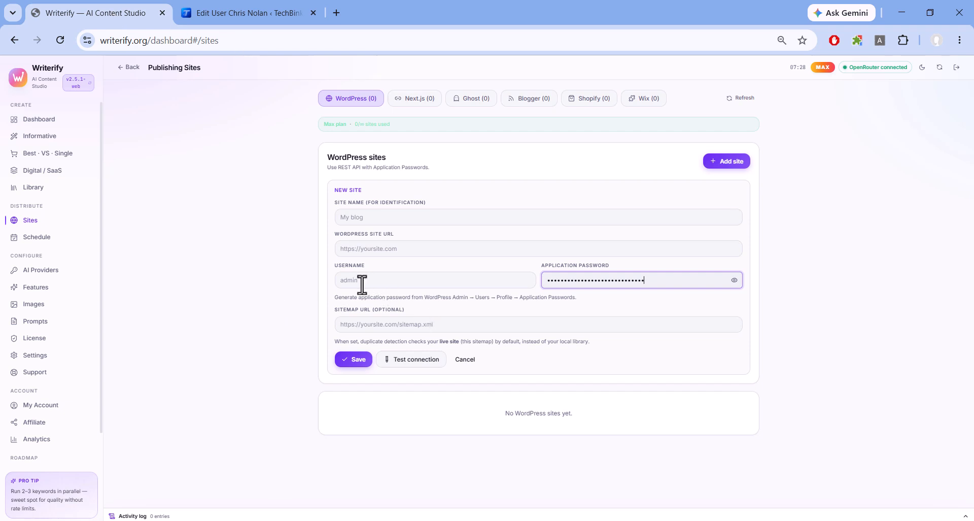
Copy the administrator's username from the WordPress profile into the username field of Writerify's new site form.
click(233, 12)
scroll(233, 385, up, 15)
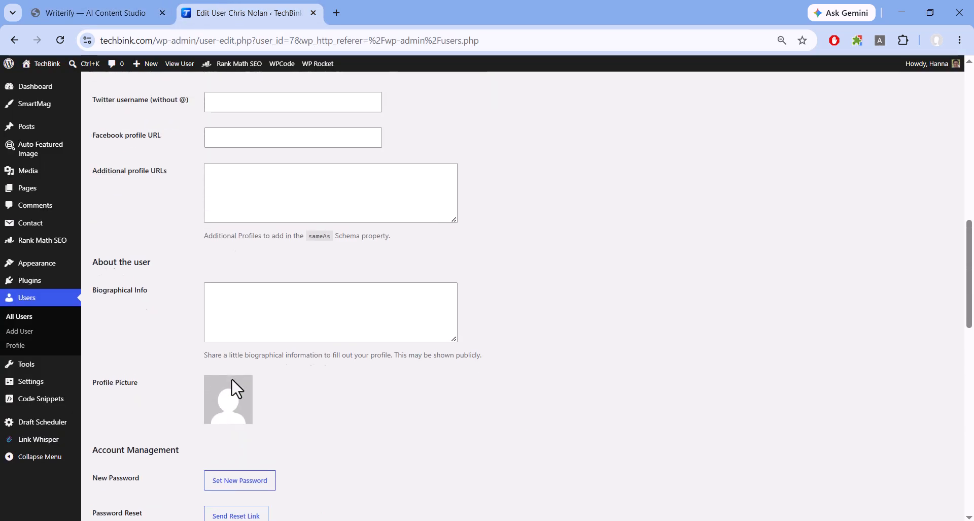
click(225, 297)
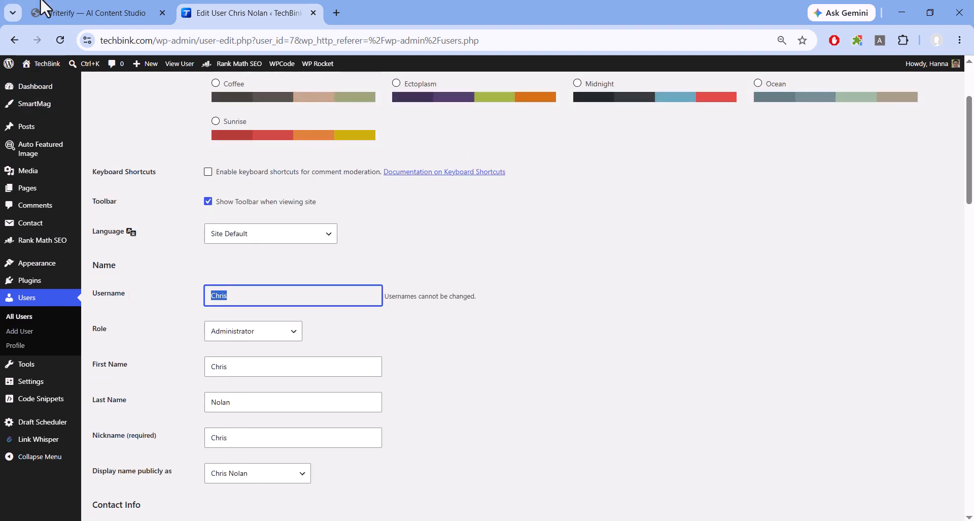
click(89, 13)
click(367, 281)
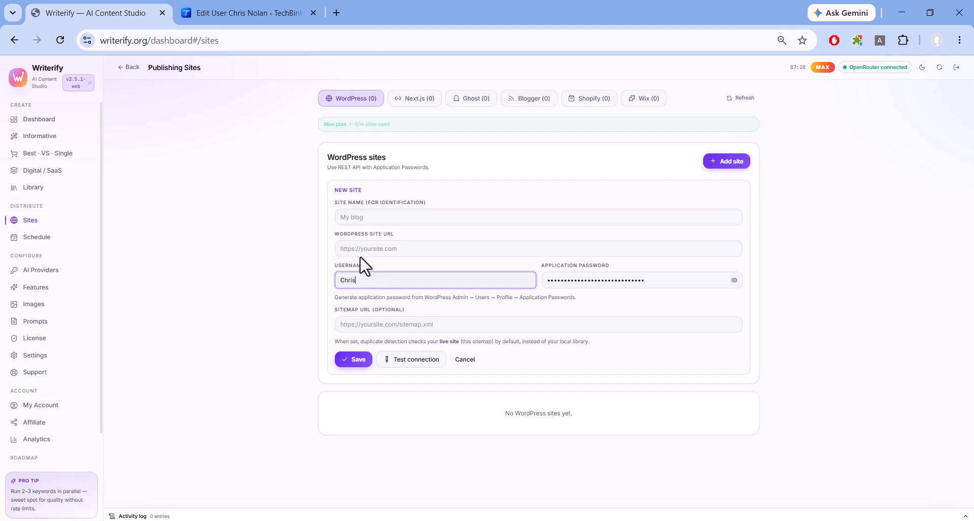
click(239, 16)
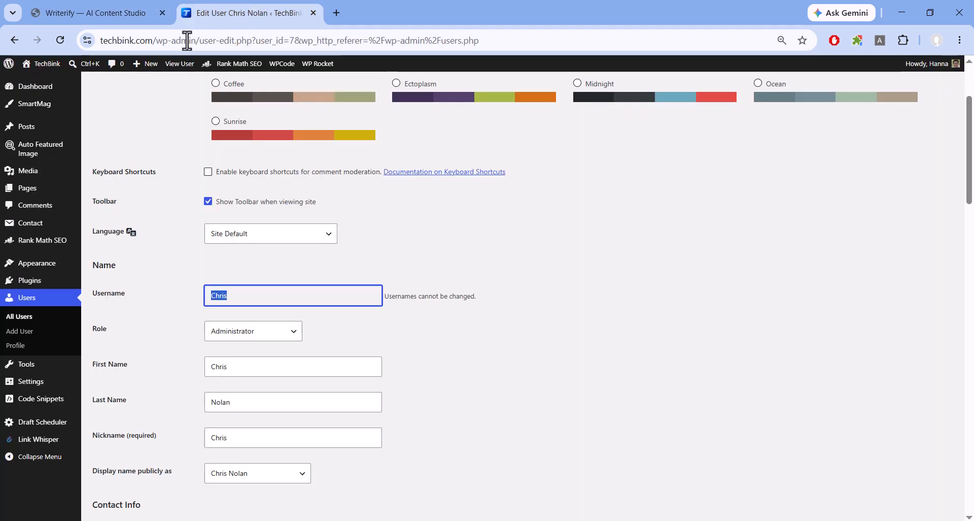
drag(152, 41, 77, 48)
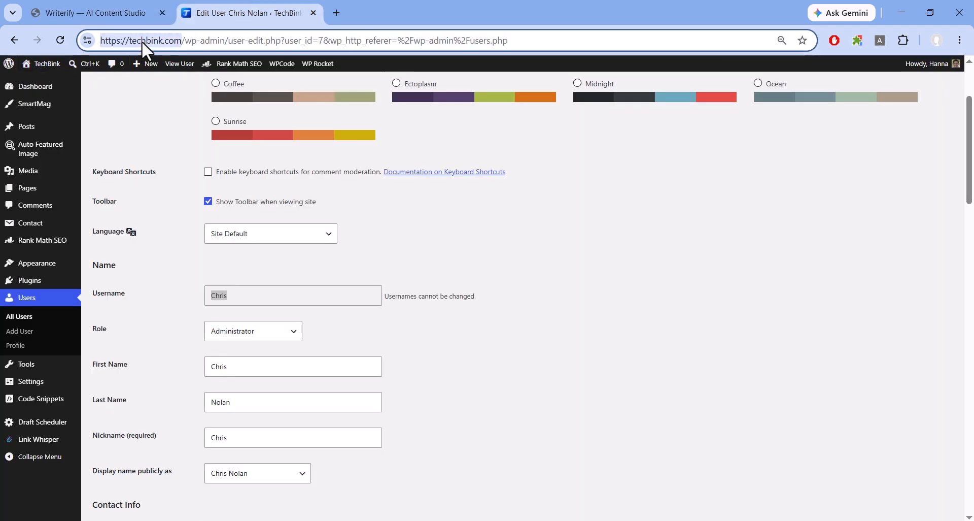
click(94, 12)
click(379, 243)
key(ctrl+v)
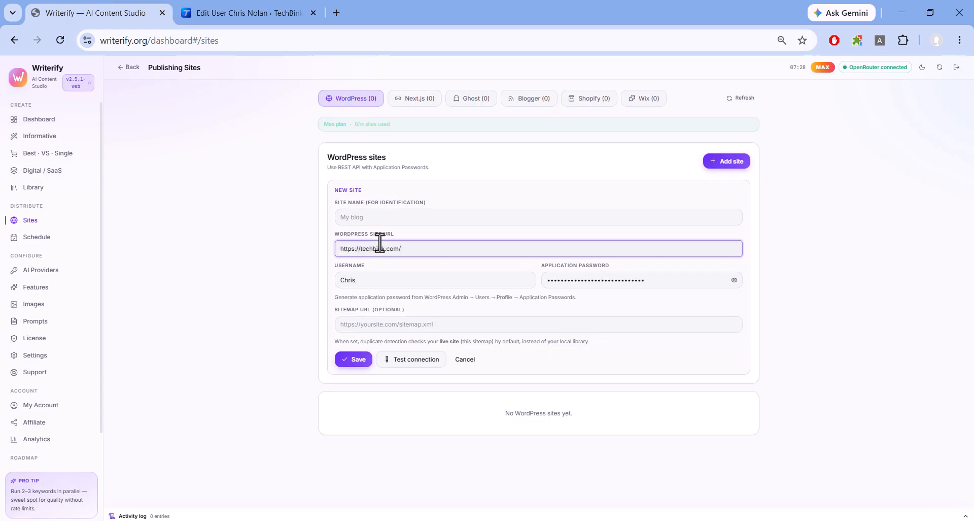
click(361, 216)
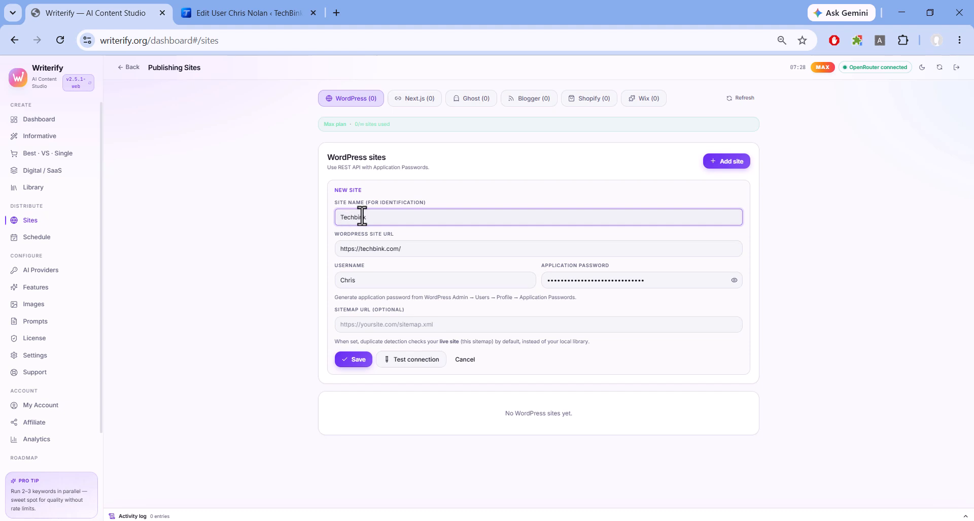
Open techbink.com/sitemap_index.xml in a new browser tab and copy its address into the new site's sitemap URL field in Writerify.
click(396, 323)
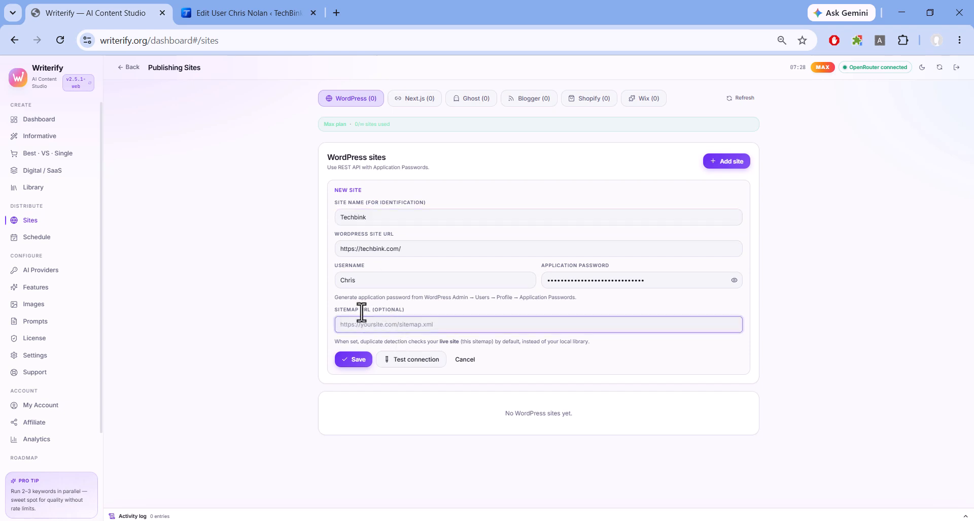
click(336, 12)
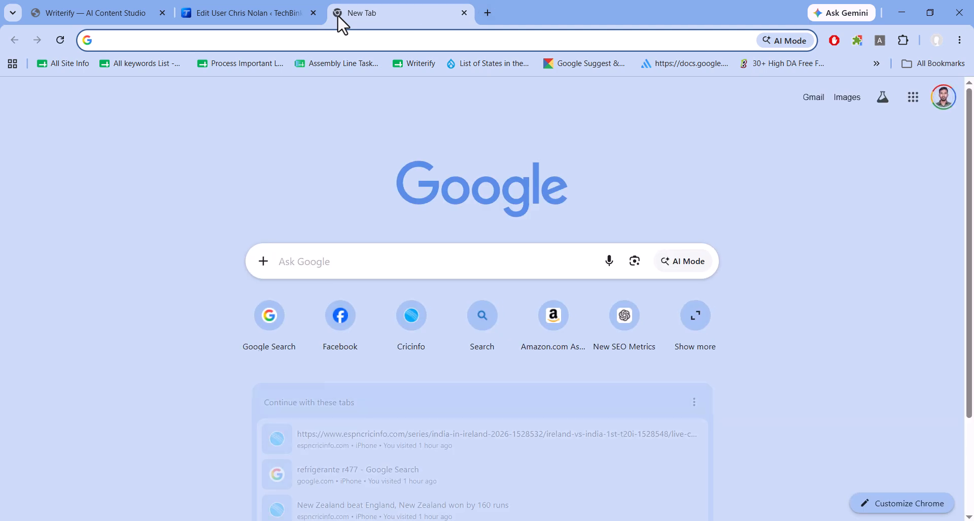
text(tech)
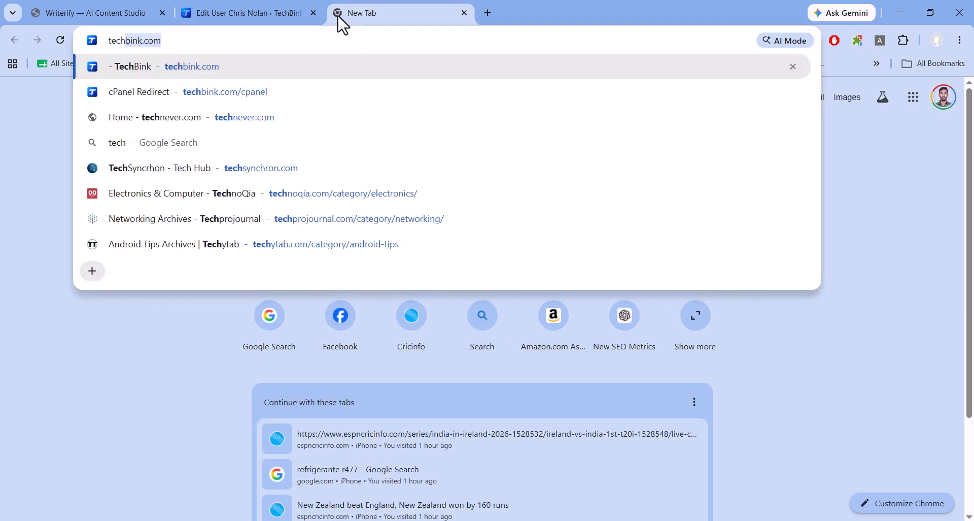
text(bink.com/)
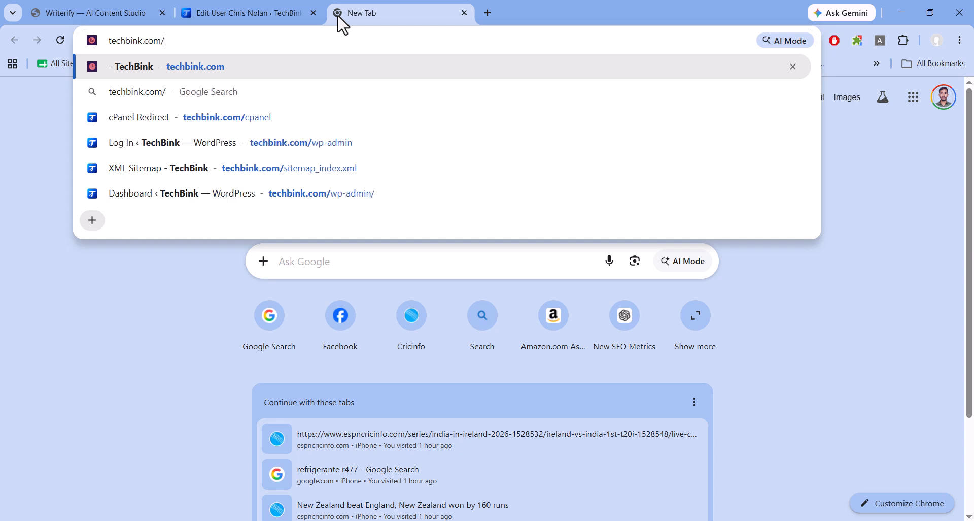
click(313, 172)
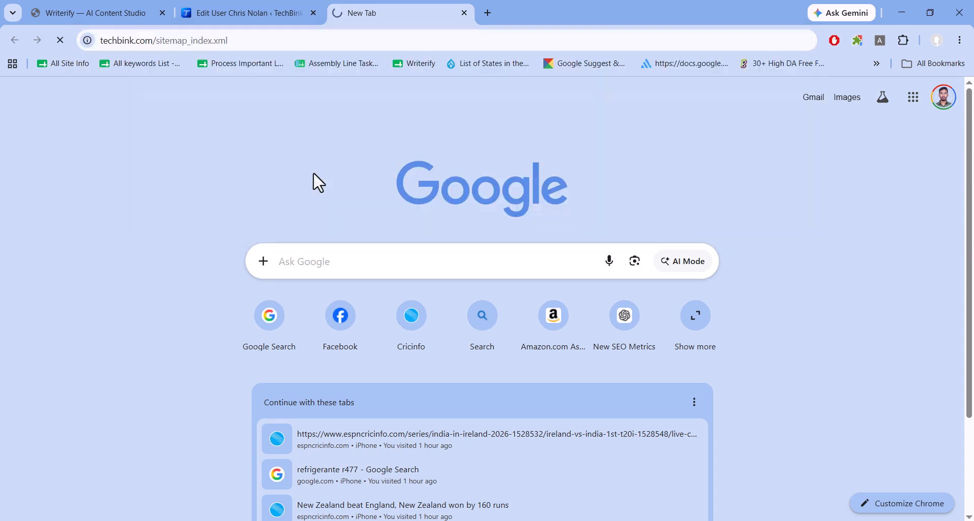
click(186, 40)
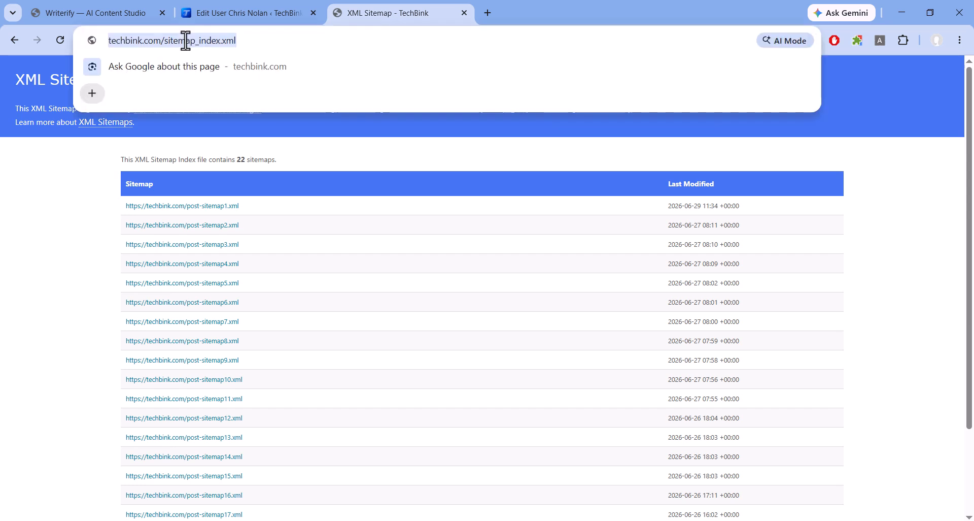
key(ctrl+c)
click(135, 11)
click(386, 324)
key(ctrl+v)
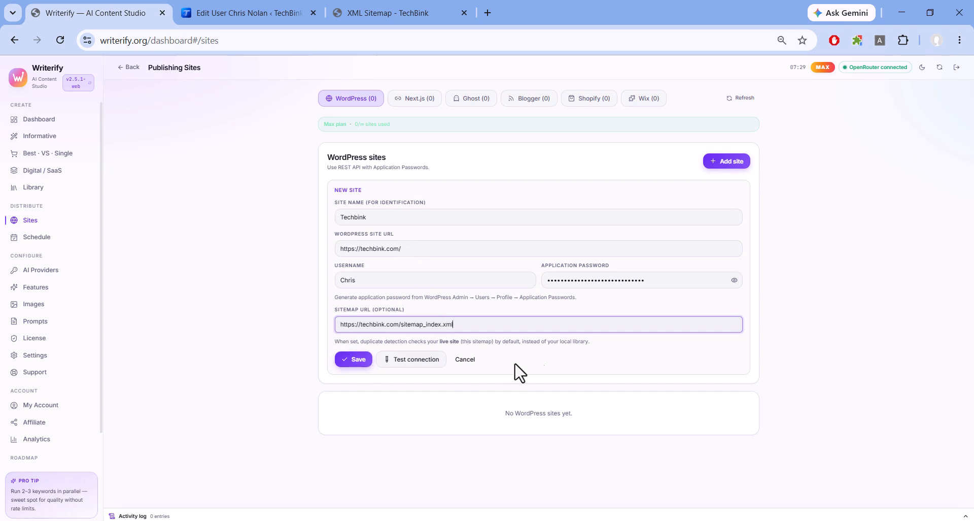
Test the connection to the Techbink site and save it as a publishing site.
click(417, 359)
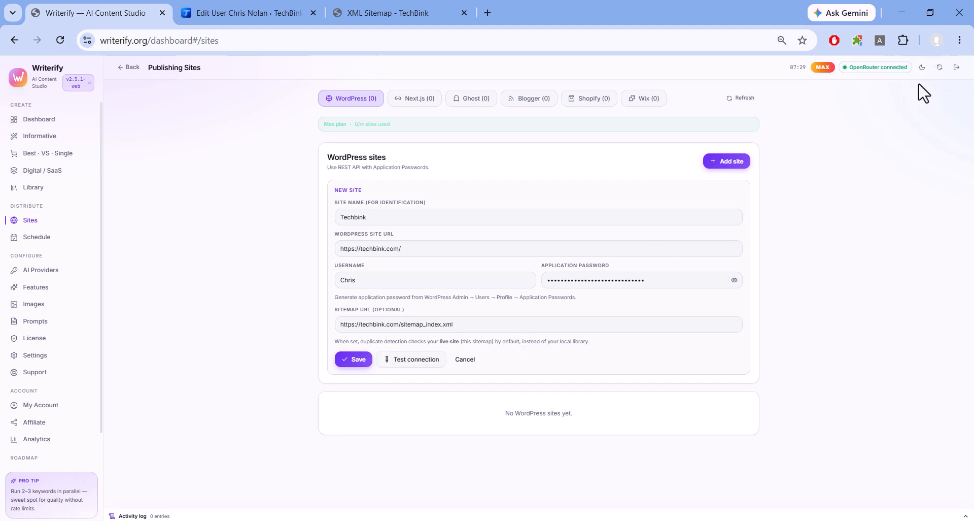
click(358, 351)
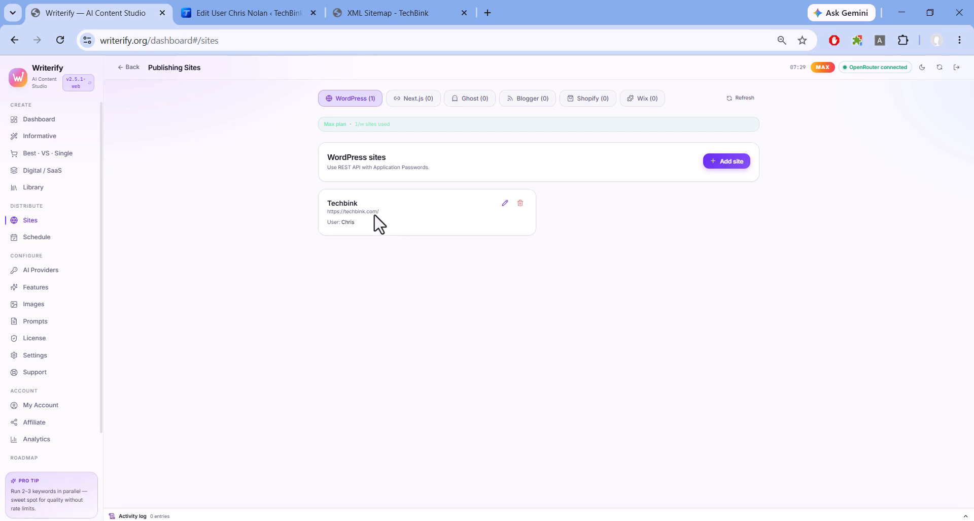
Choose the Techbink WordPress site as the publish target for informative content and check its category options.
click(56, 140)
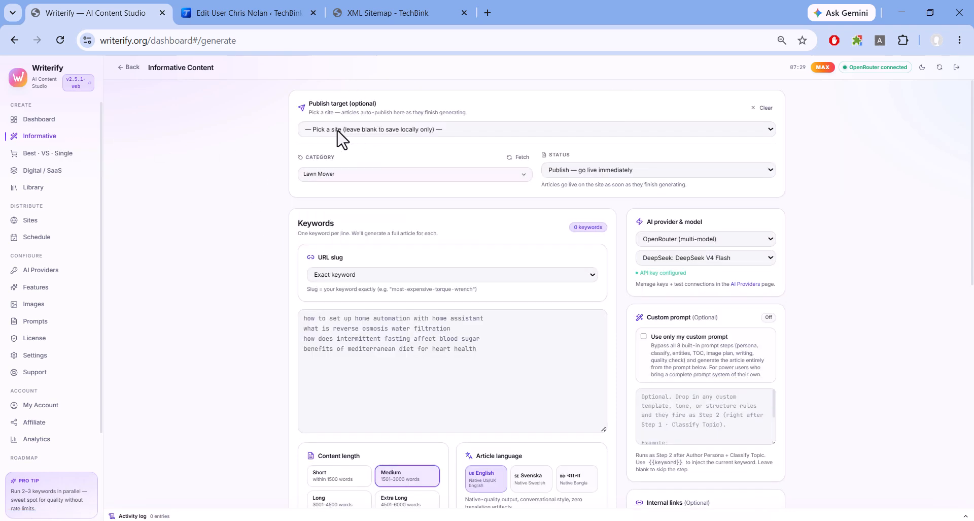
click(340, 129)
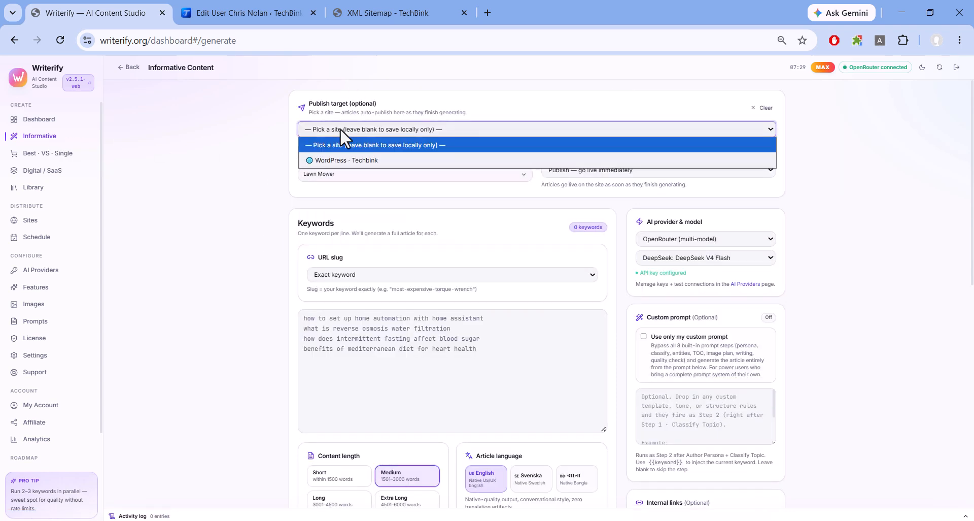
click(331, 157)
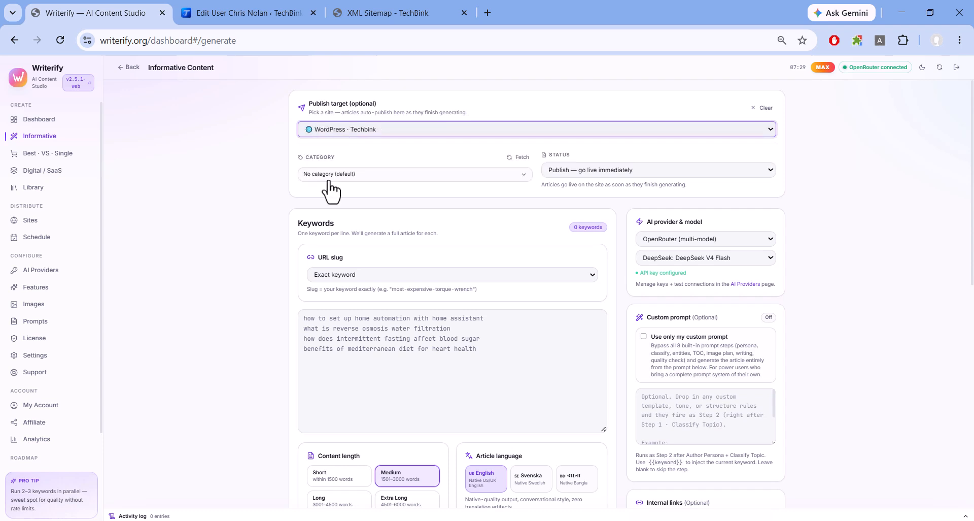
click(325, 175)
click(167, 200)
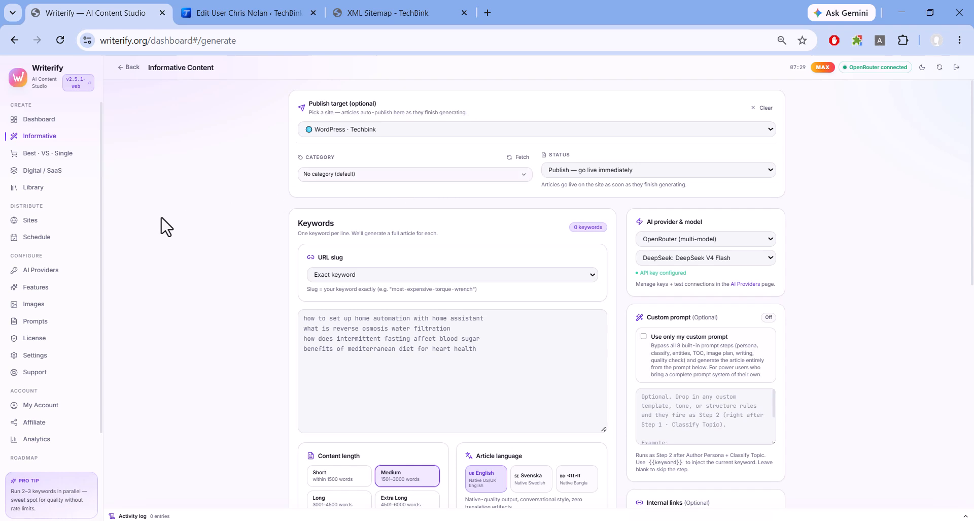
Review the saved connection details of the Techbink publishing site and leave its edit form without saving changes.
click(29, 219)
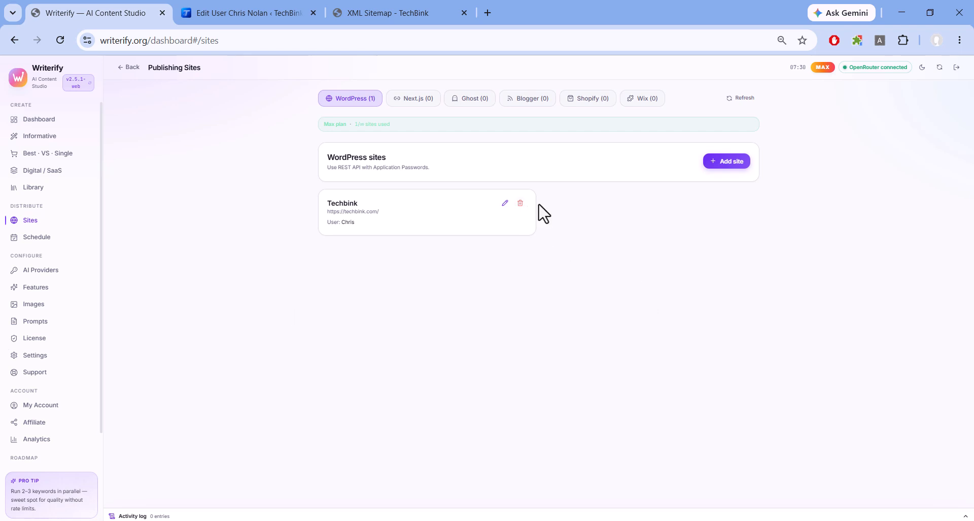
click(505, 204)
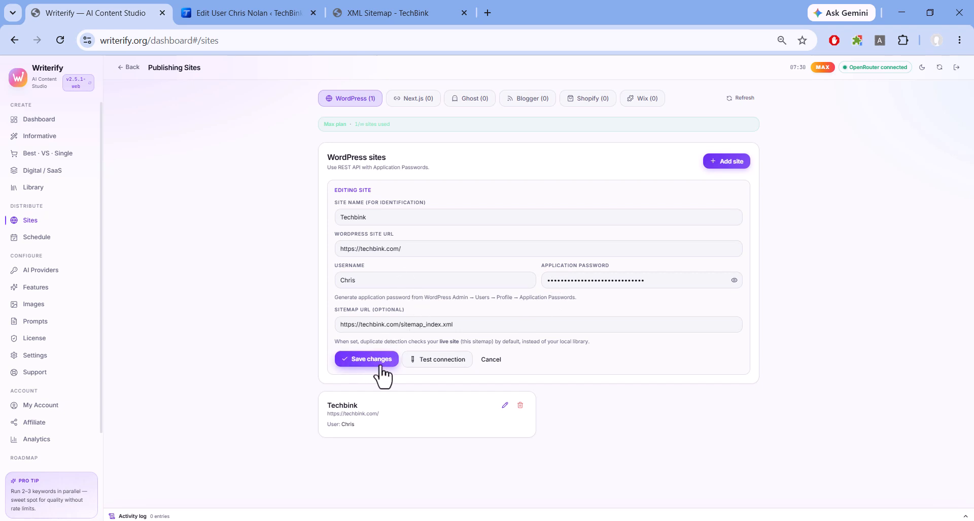
click(491, 361)
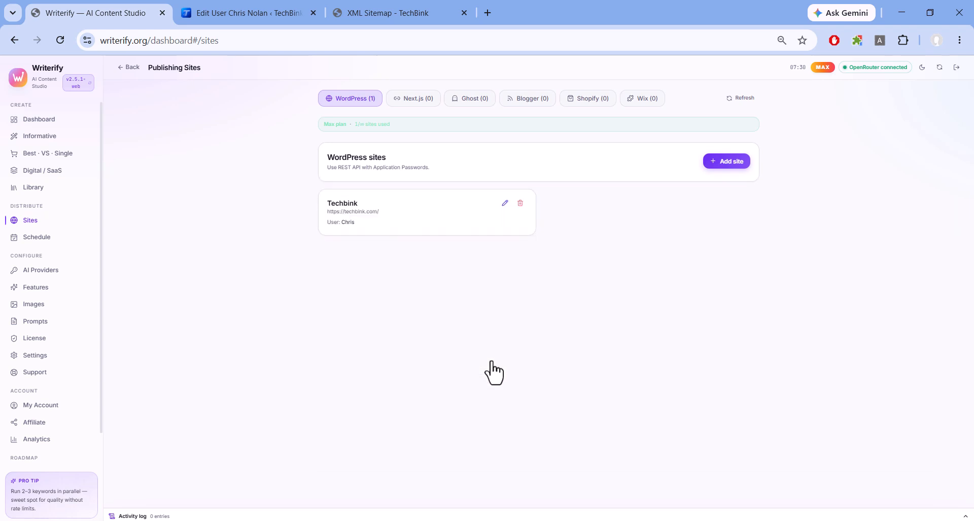